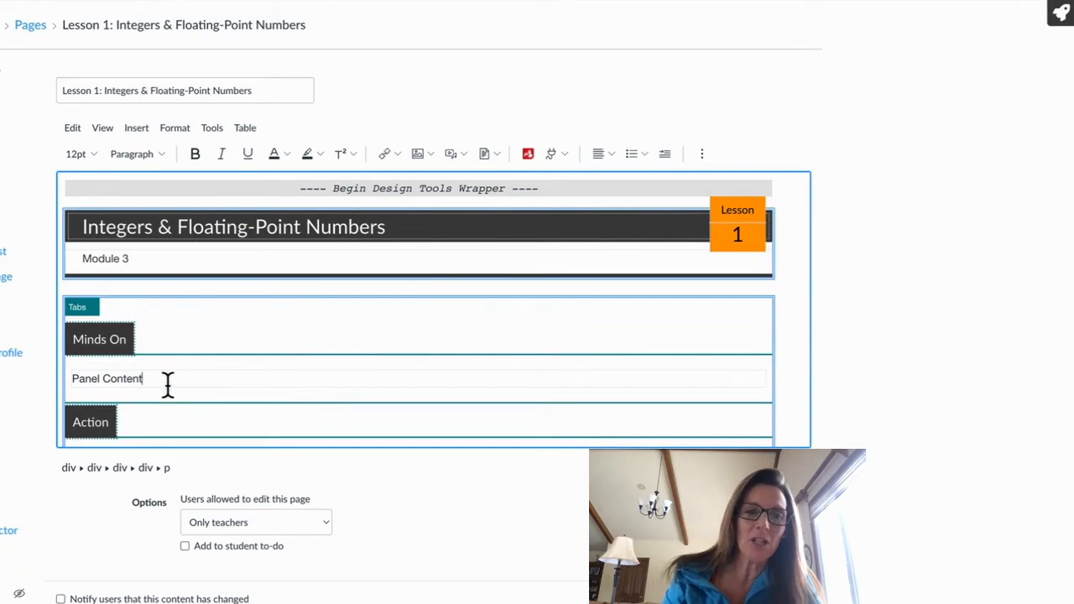
# - Delete the placeholder "Panel Content" text from the Minds On tab's panel
pyautogui.scroll(-2, 168, 386)
pyautogui.scroll(1, 168, 386)
pyautogui.moveTo(151, 288); pyautogui.dragTo(74, 285)
pyautogui.press('BackSpace')
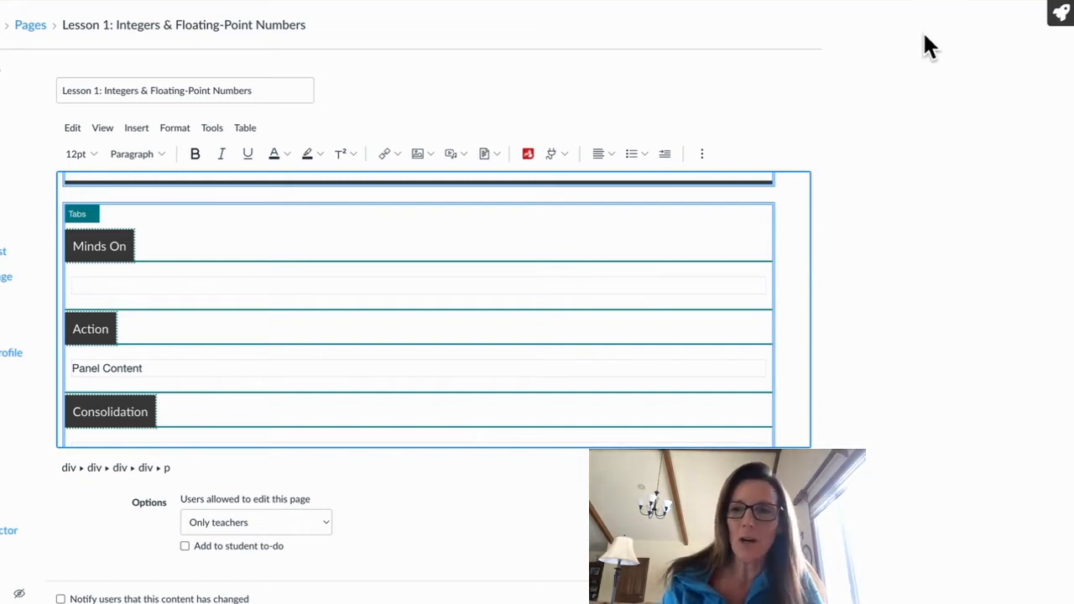
# - Open Design Tools and expand HTML Snippets among the advanced elements
pyautogui.click(994, 19)
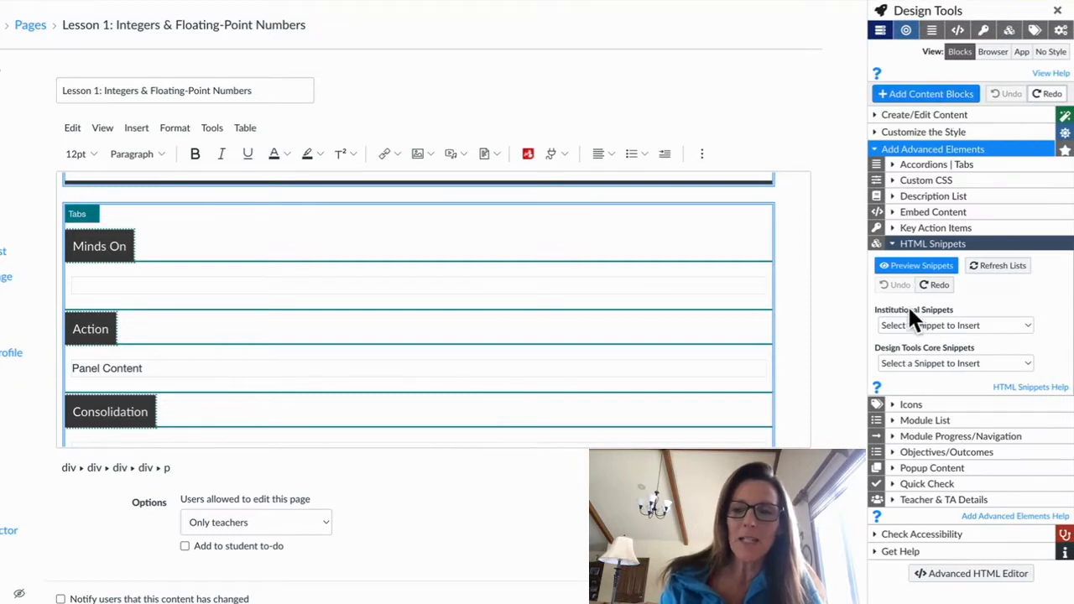
pyautogui.click(891, 244)
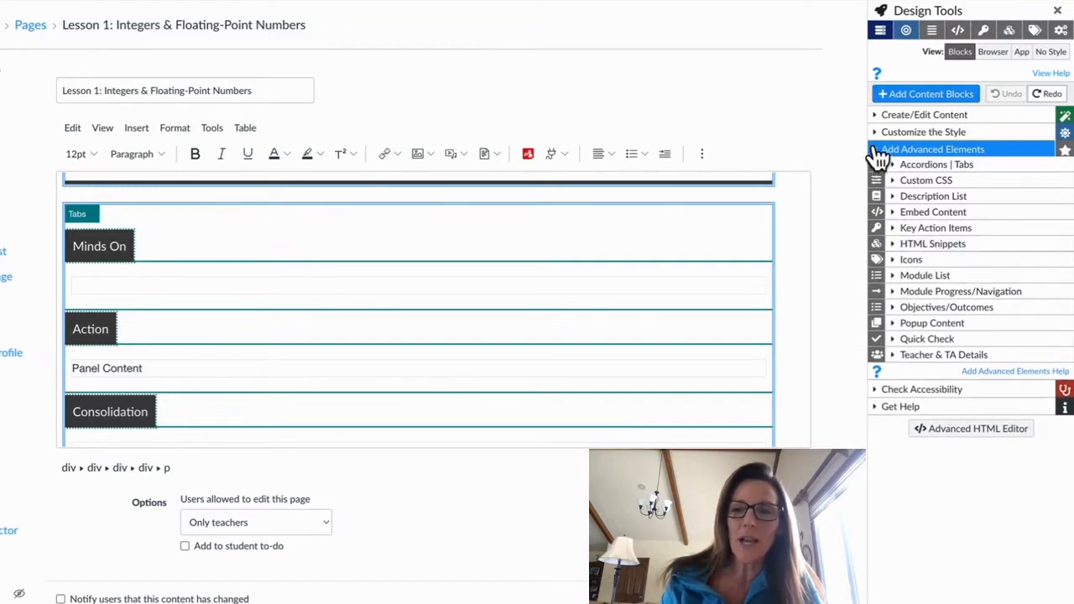
pyautogui.click(877, 152)
pyautogui.click(881, 151)
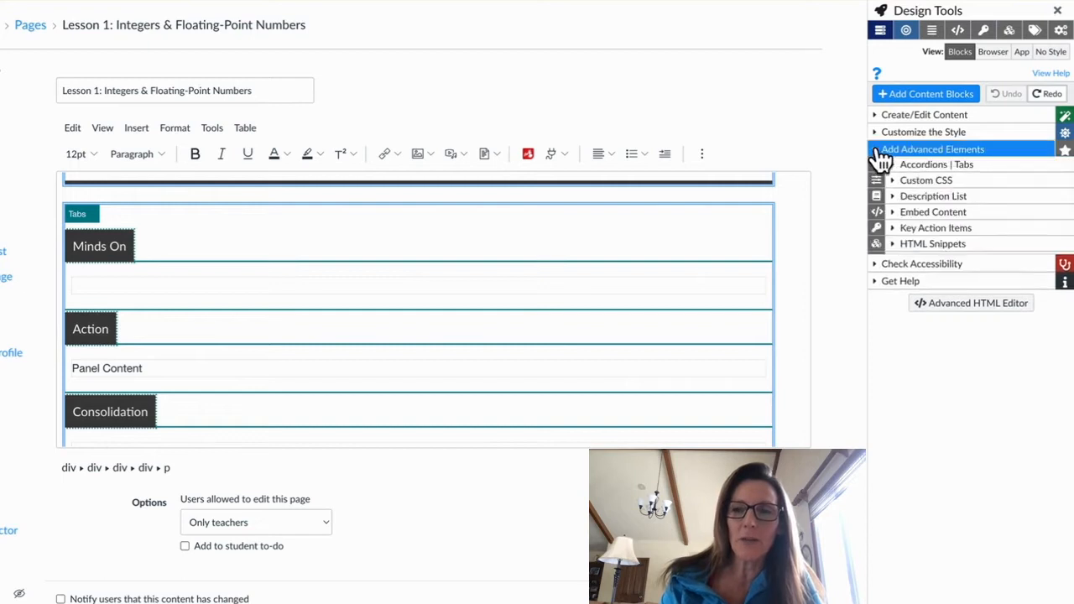
pyautogui.click(894, 244)
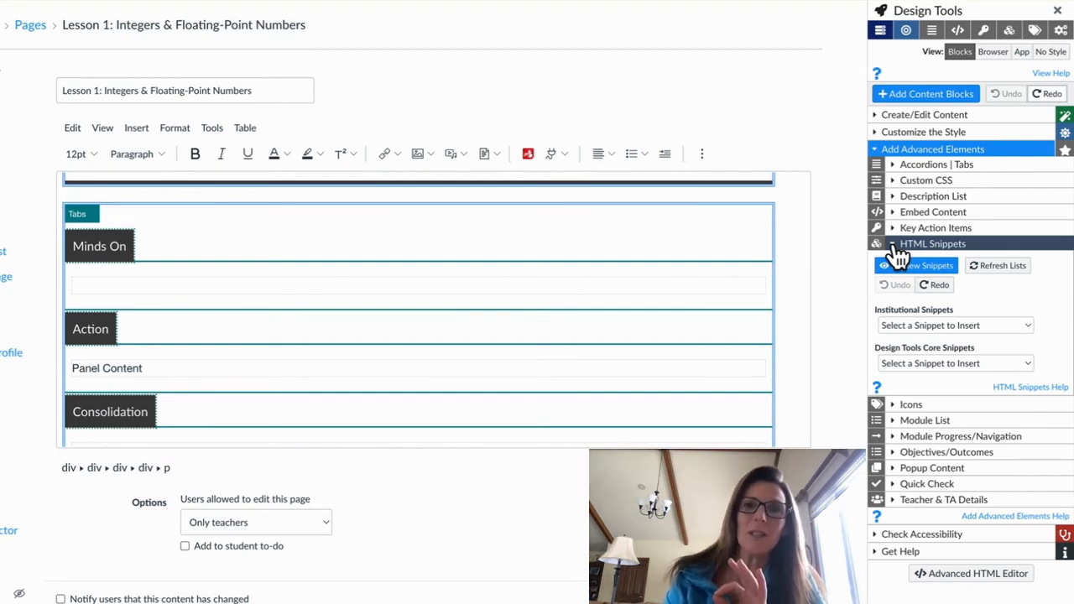
# - Look through the list of Design Tools core snippets without choosing one
pyautogui.click(944, 357)
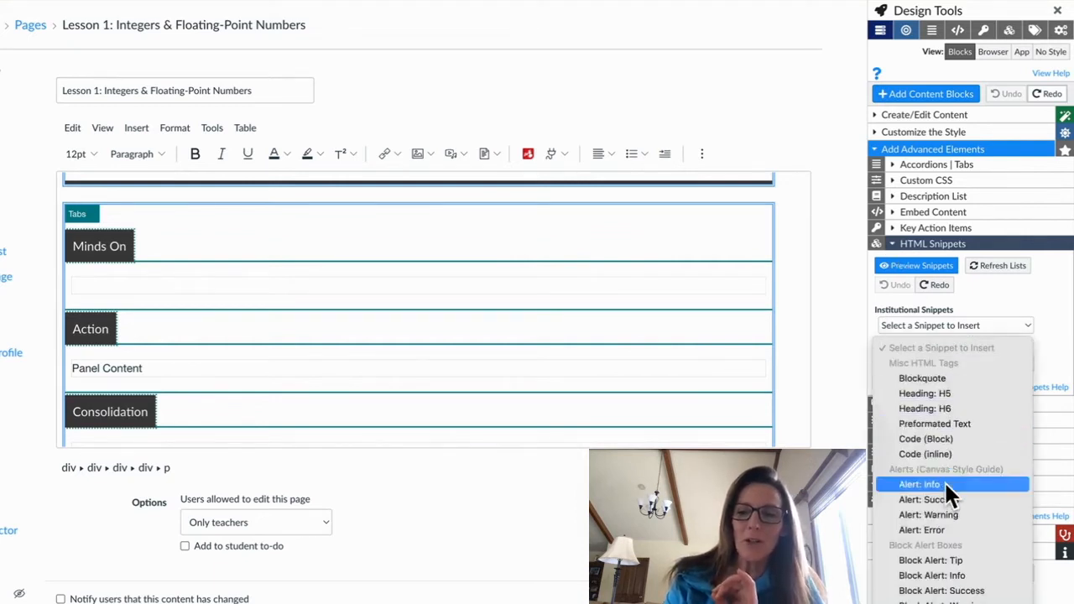
pyautogui.scroll(-10, 946, 493)
pyautogui.scroll(4, 946, 493)
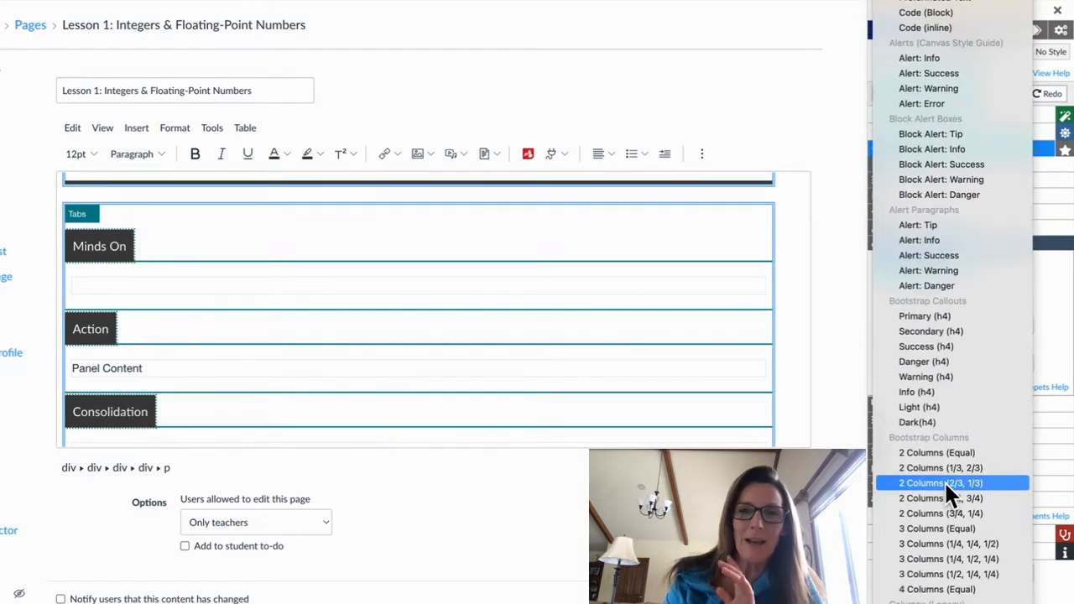
pyautogui.click(854, 202)
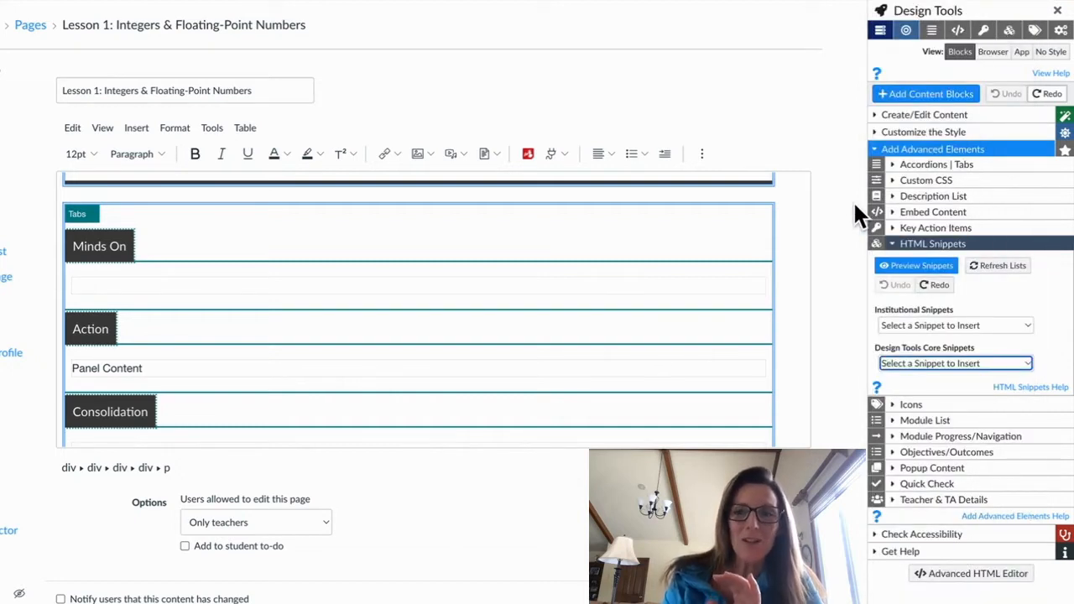
# - Preview the HTML snippets and review the institutional, miscellaneous HTML tag and Canvas-style alert samples
pyautogui.click(921, 268)
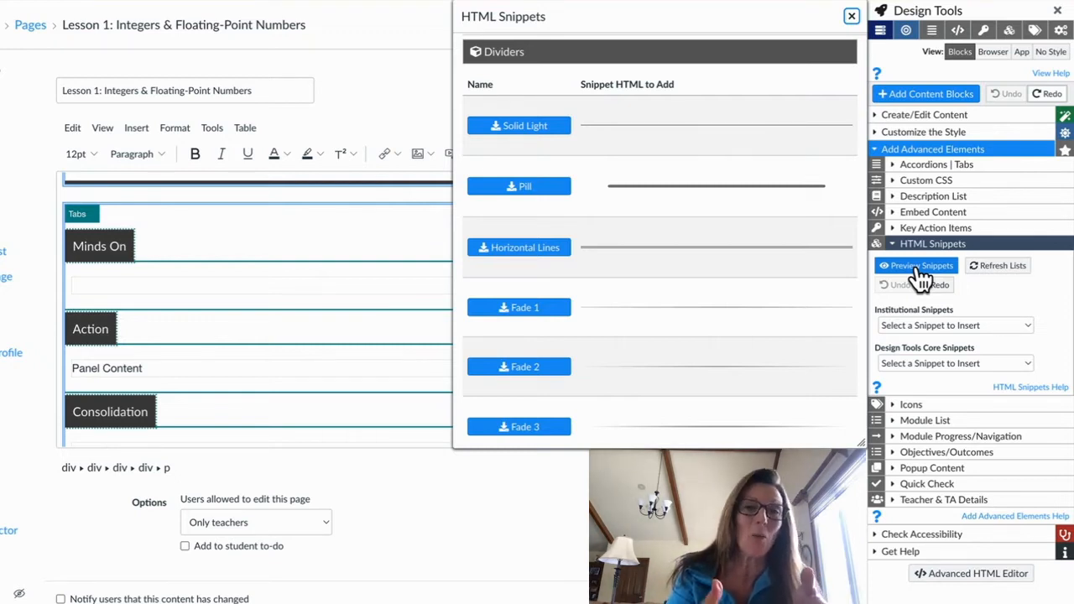
pyautogui.scroll(15, 583, 159)
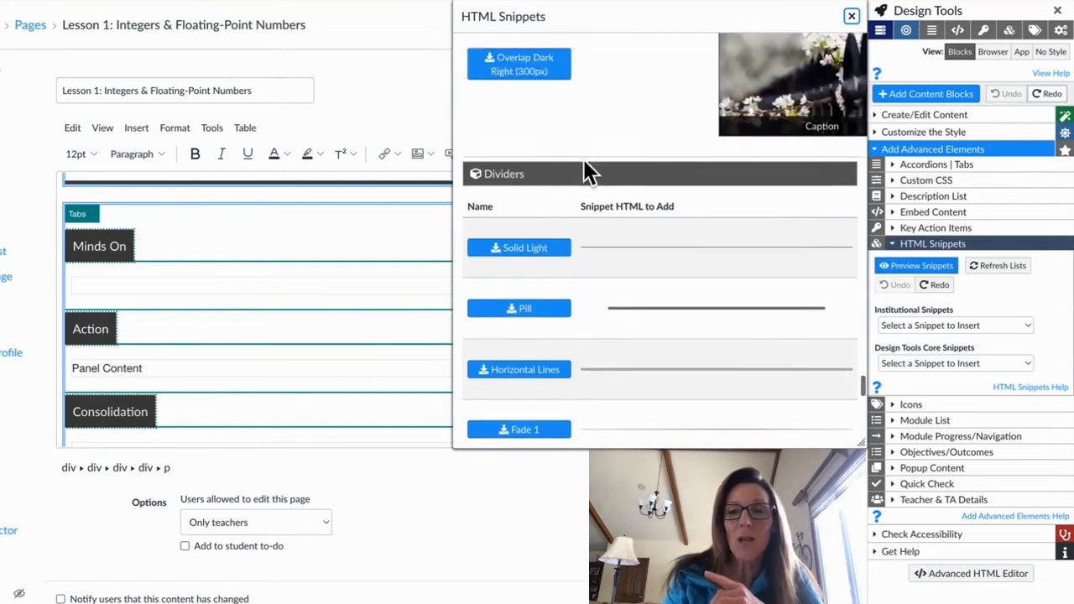
pyautogui.scroll(15, 583, 157)
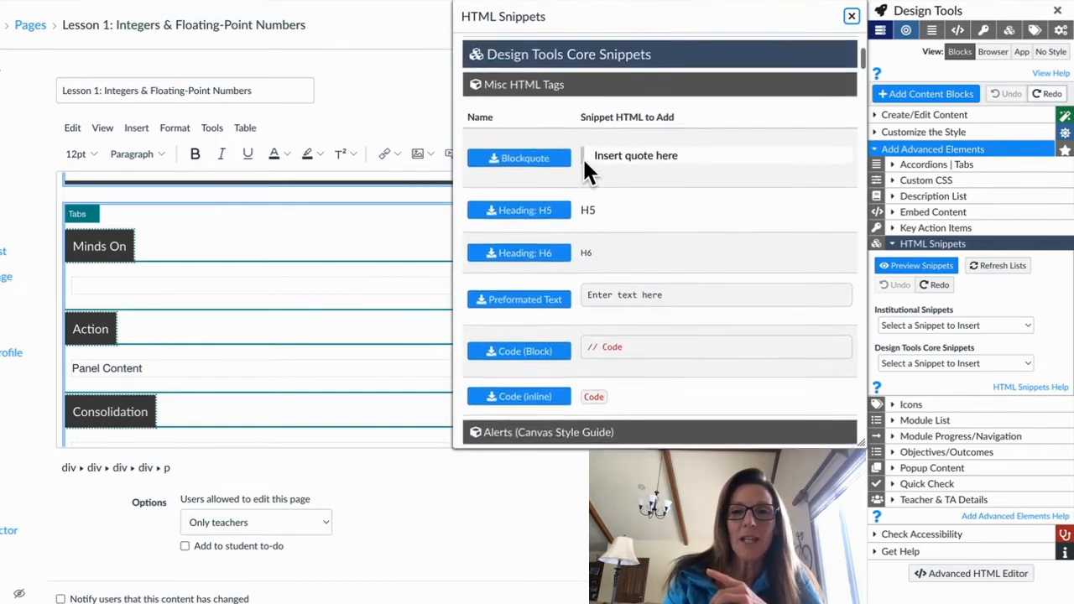
pyautogui.scroll(2, 585, 163)
pyautogui.scroll(-5, 585, 164)
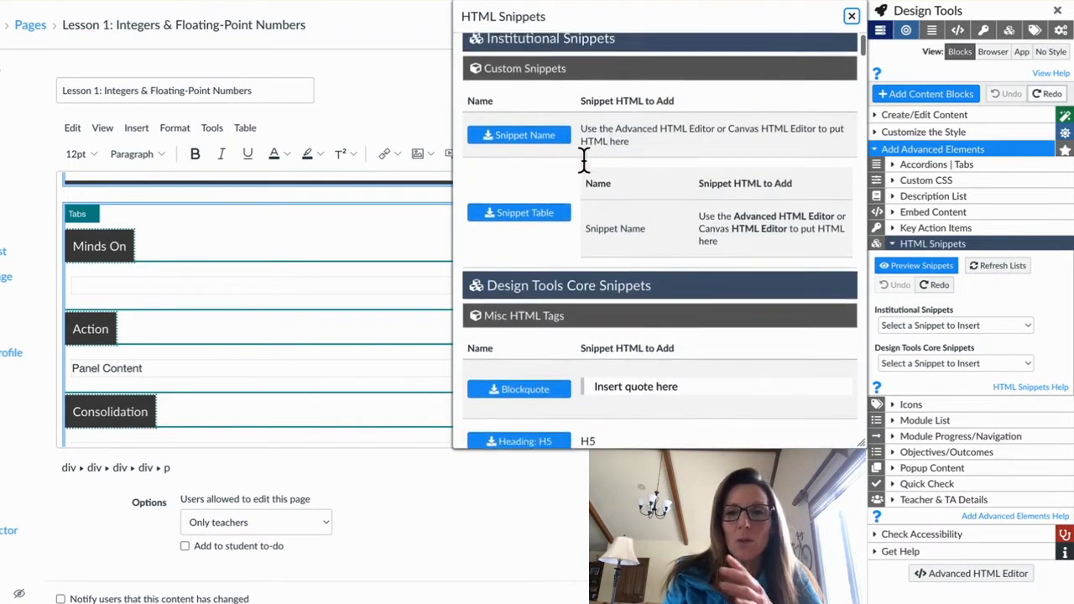
pyautogui.scroll(-1, 584, 172)
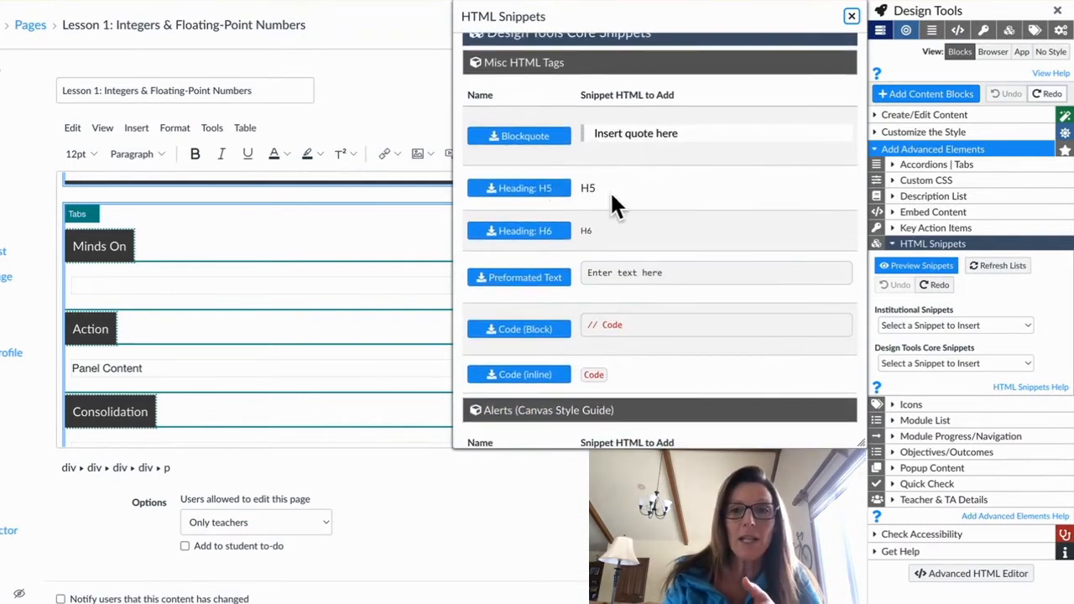
pyautogui.scroll(-2, 597, 302)
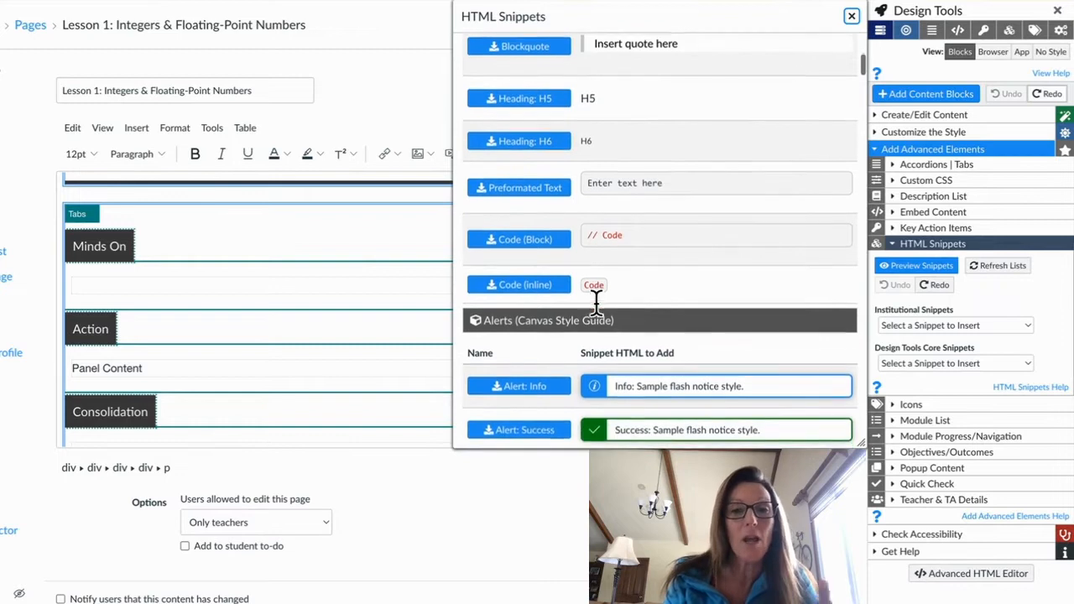
pyautogui.scroll(-1, 596, 298)
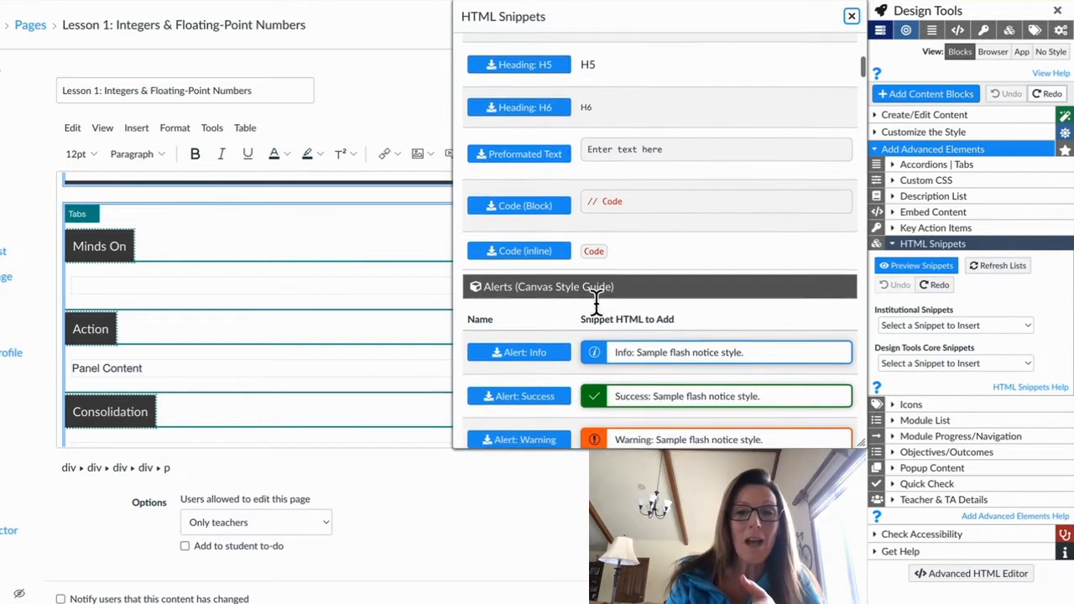
pyautogui.scroll(-2, 595, 300)
pyautogui.scroll(-3, 596, 300)
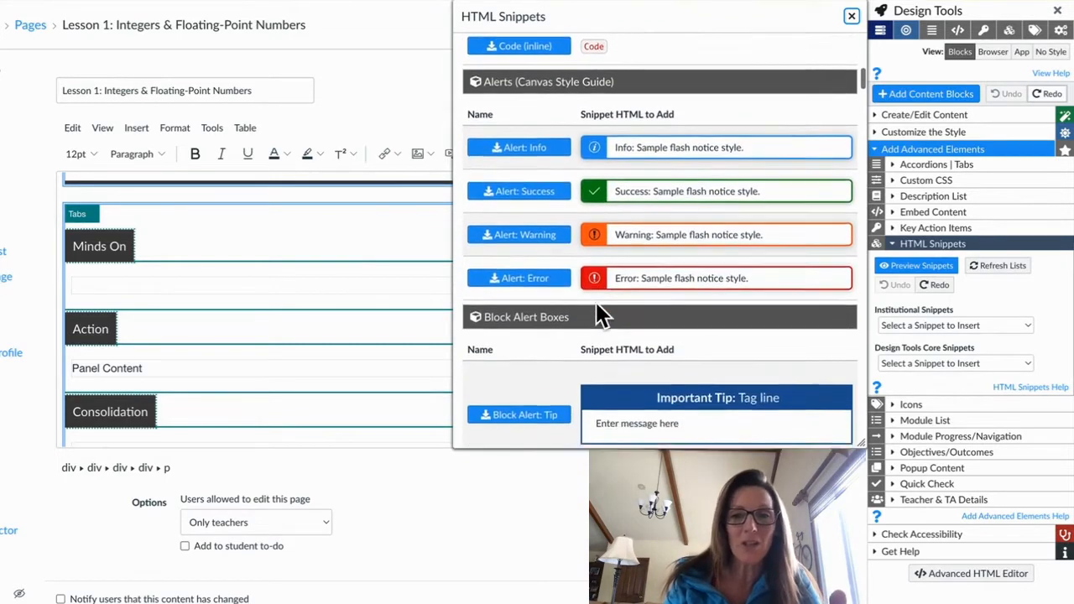
# - Examine the block alert box and alert paragraph samples in the snippet preview
pyautogui.scroll(-2, 596, 303)
pyautogui.scroll(-5, 596, 301)
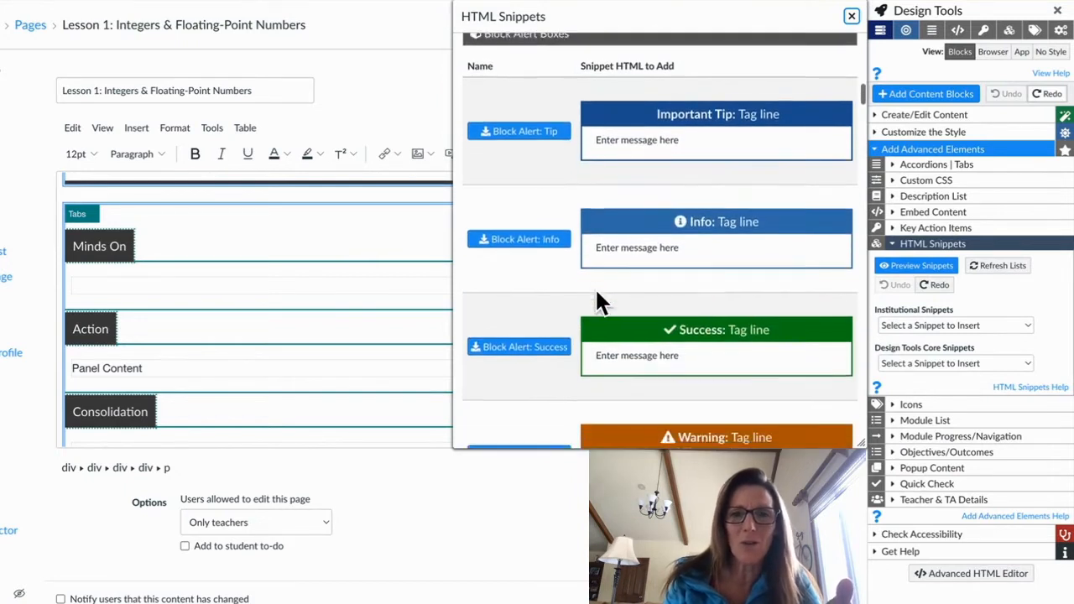
pyautogui.scroll(-8, 597, 295)
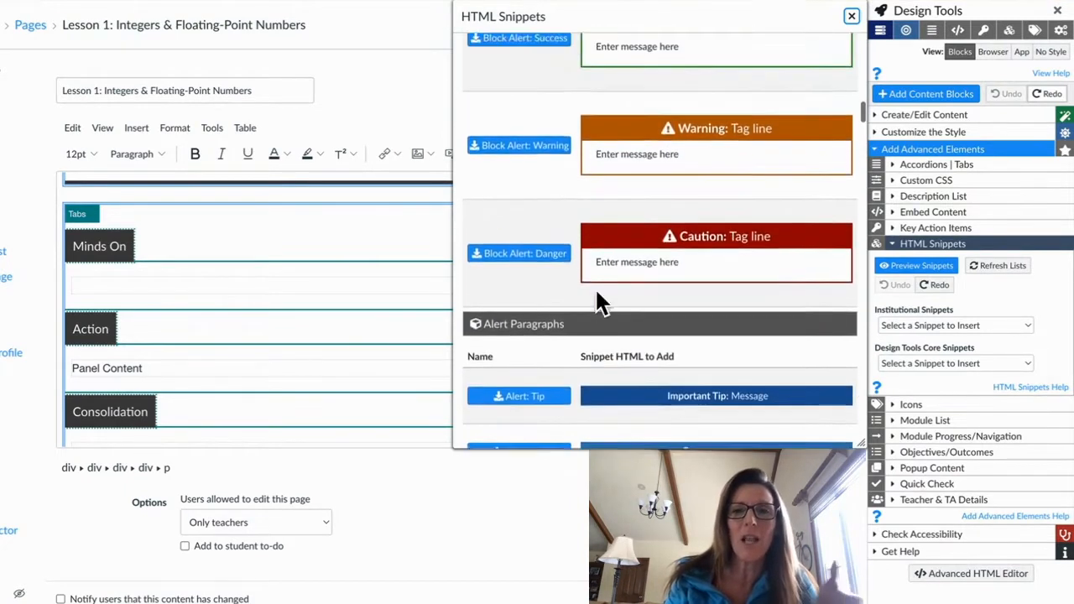
pyautogui.scroll(5, 596, 298)
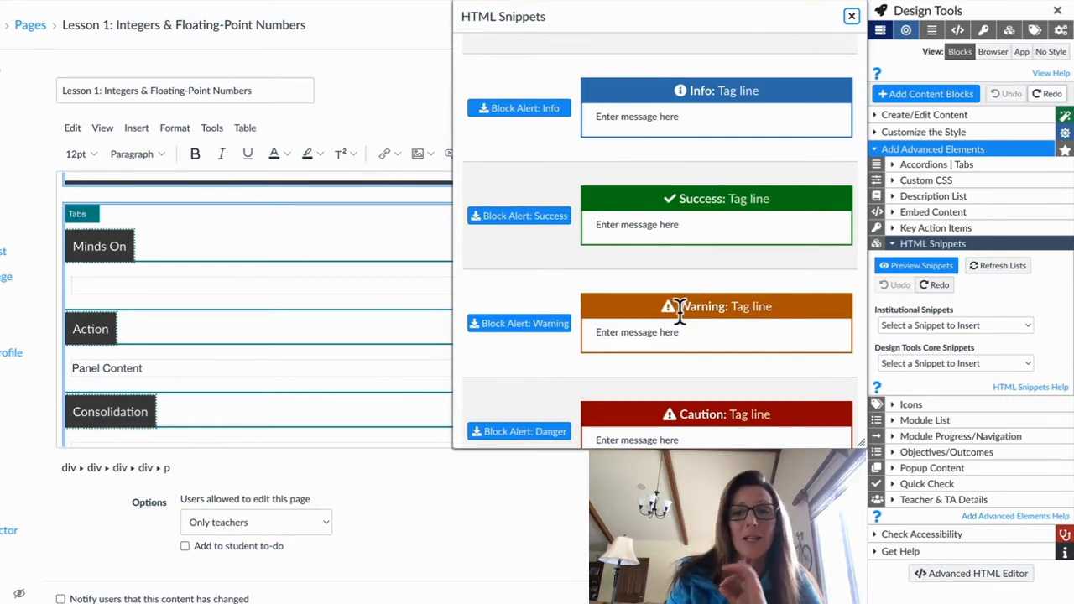
pyautogui.scroll(-10, 711, 311)
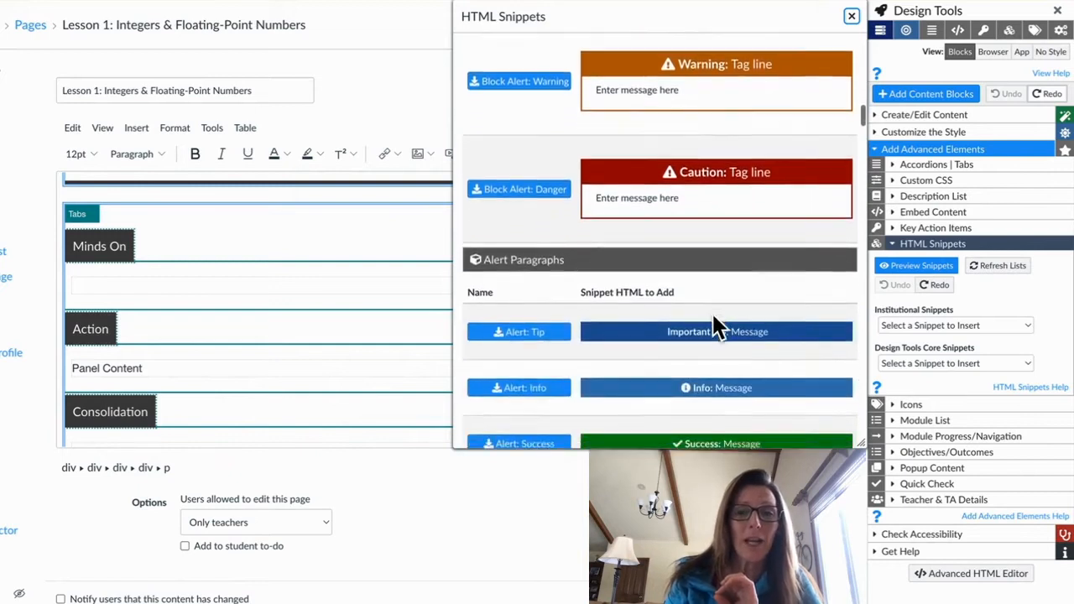
pyautogui.scroll(-4, 712, 311)
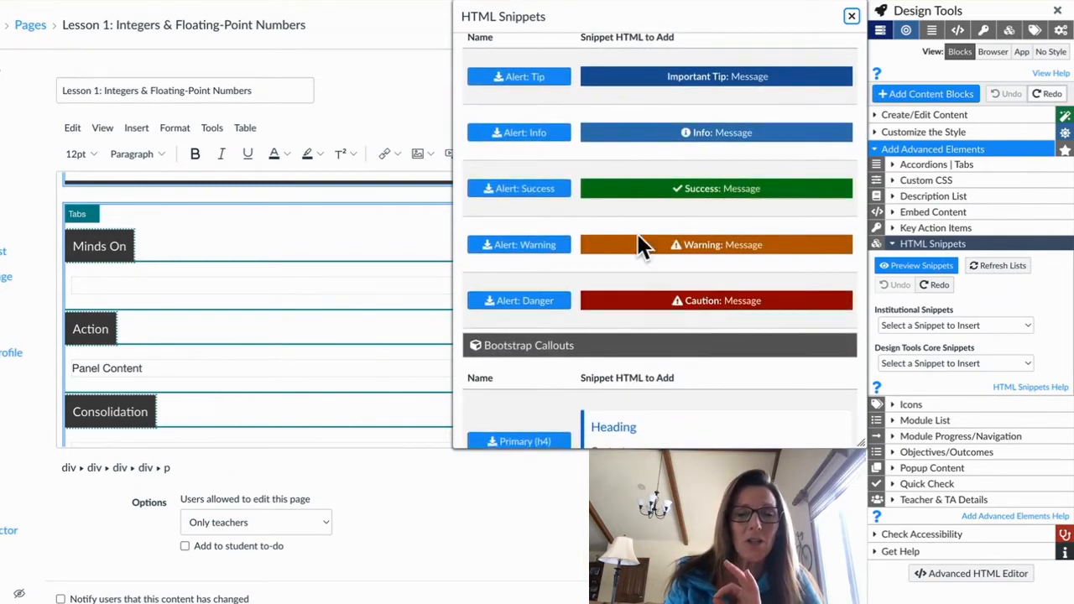
pyautogui.scroll(2, 647, 190)
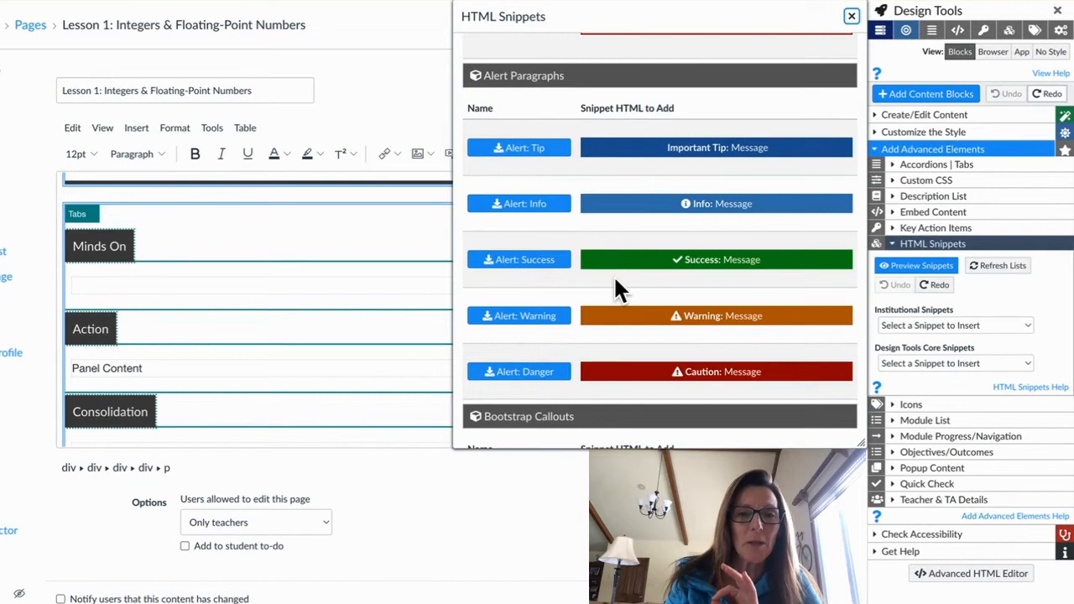
pyautogui.scroll(-5, 617, 289)
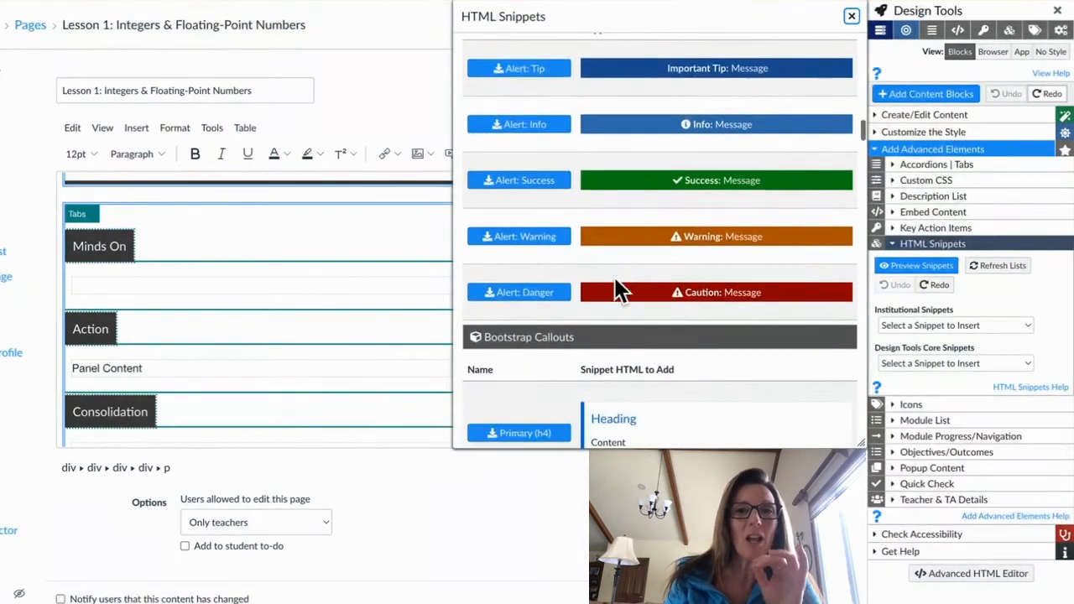
# - Insert the Info (h4) Bootstrap callout into the empty Minds On panel
pyautogui.scroll(-4, 617, 287)
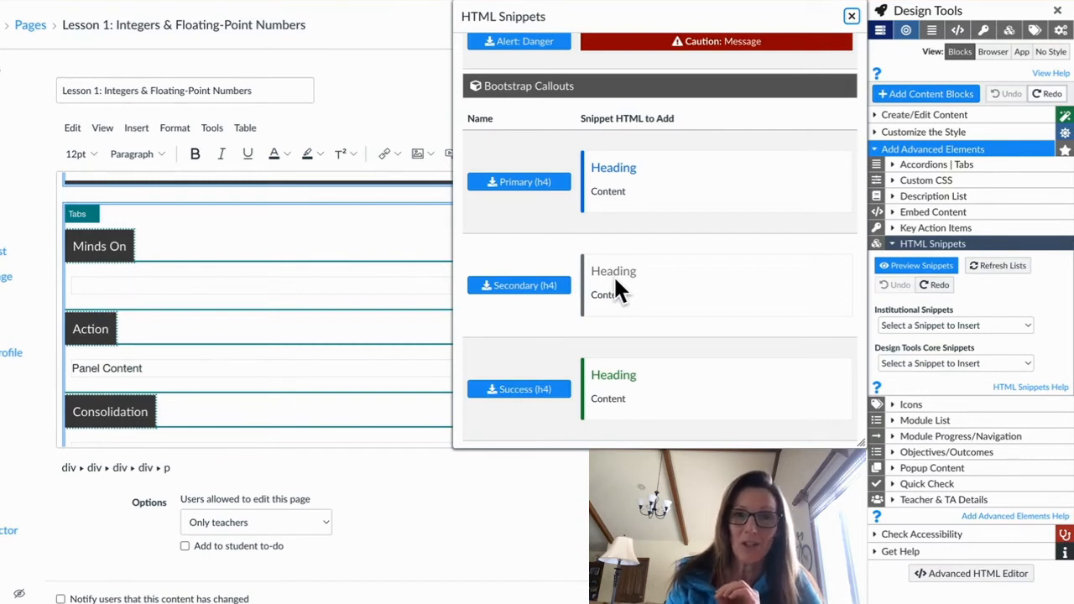
pyautogui.scroll(-5, 616, 289)
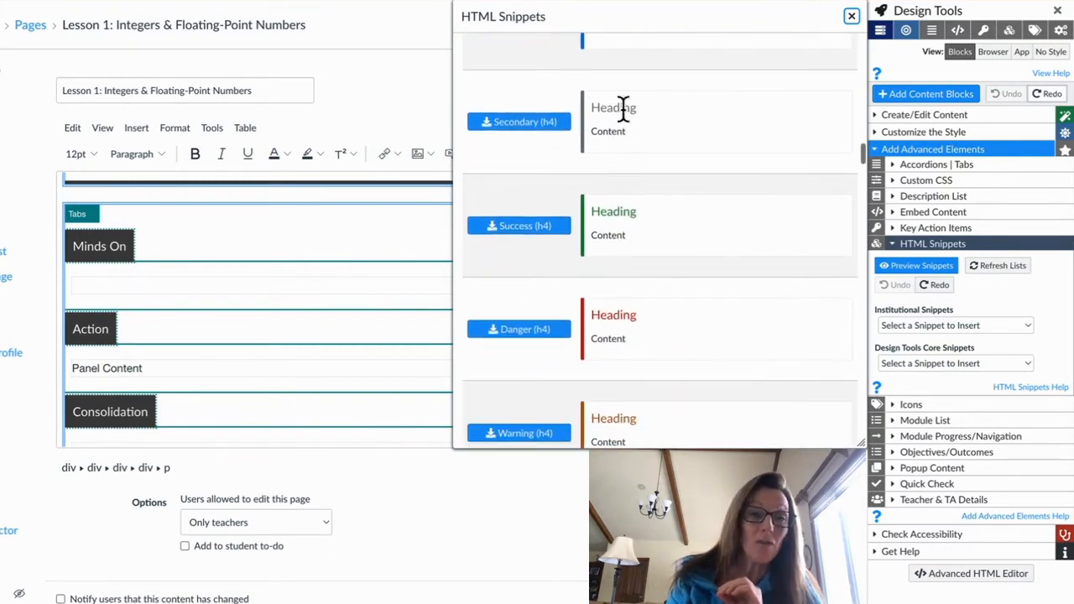
pyautogui.scroll(-2, 611, 319)
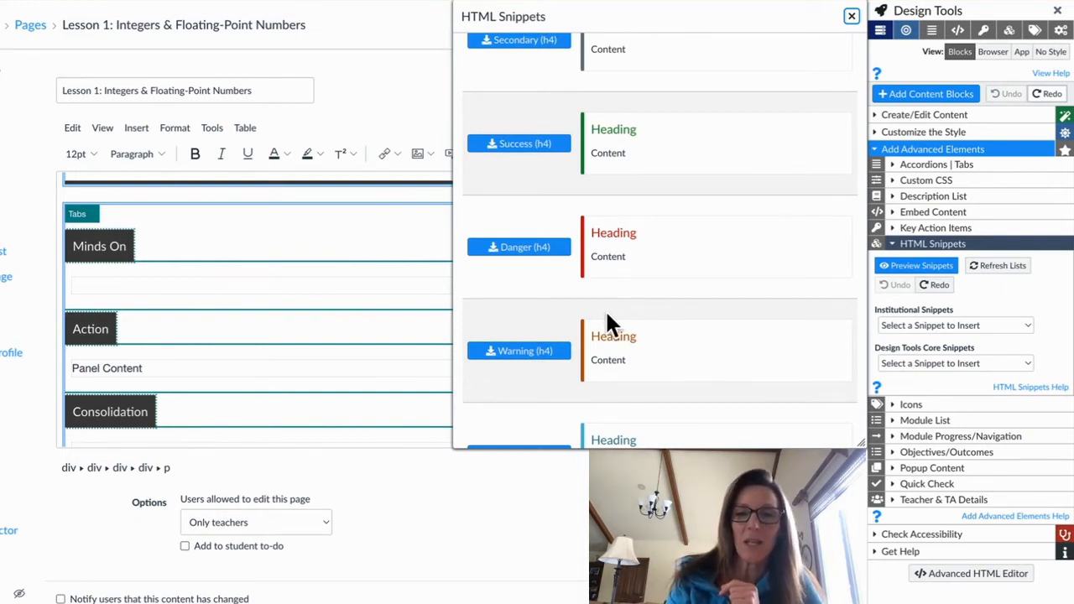
pyautogui.scroll(-4, 609, 322)
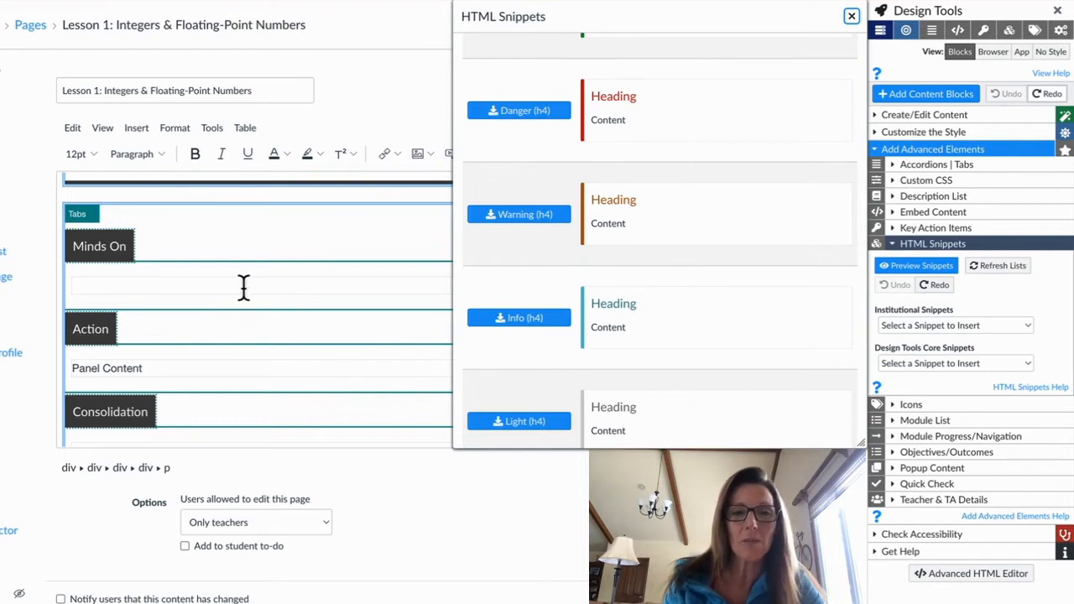
pyautogui.click(204, 288)
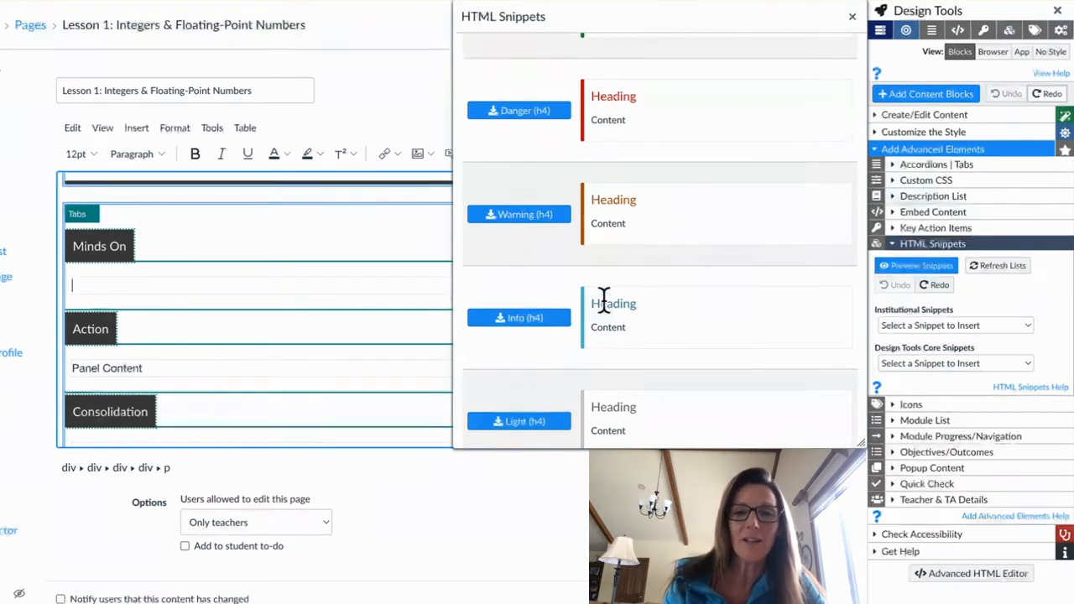
pyautogui.click(512, 320)
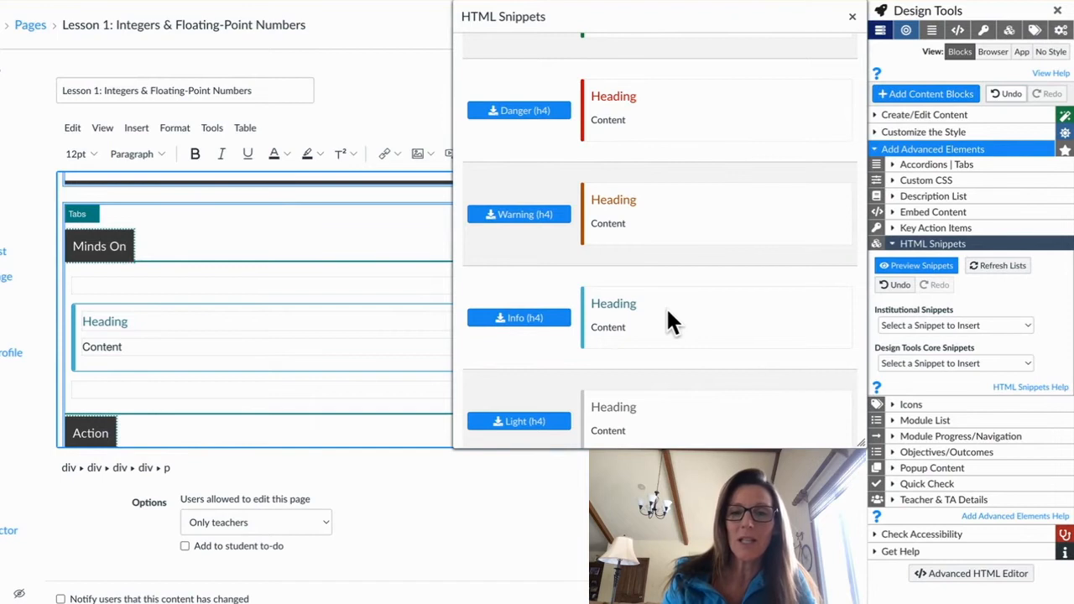
# - Examine the Bootstrap Columns and legacy column samples in the HTML snippet preview
pyautogui.scroll(-5, 666, 318)
pyautogui.scroll(-1, 667, 314)
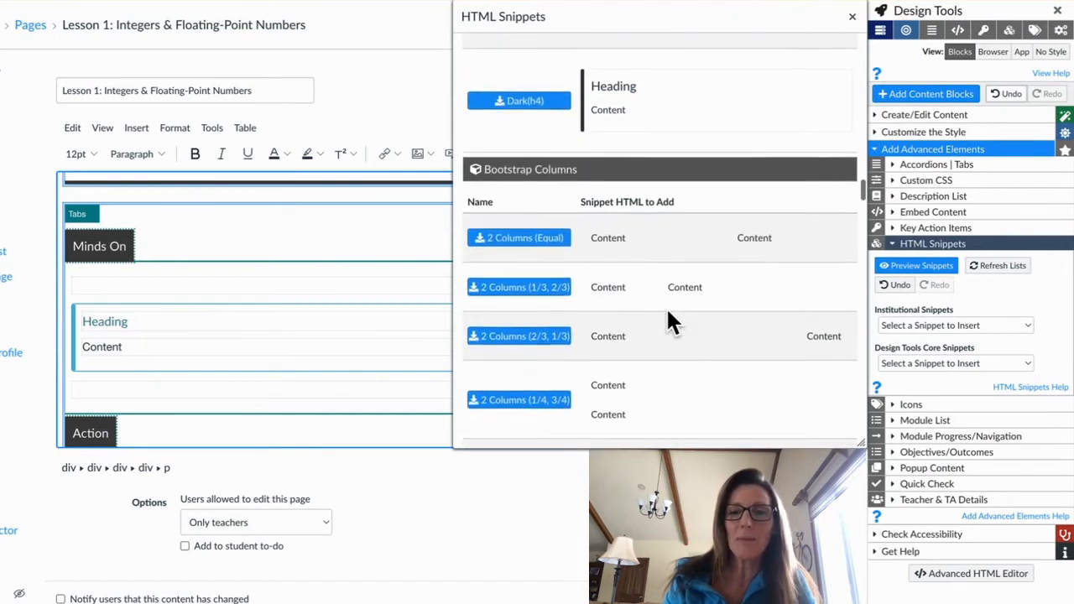
pyautogui.scroll(-1, 667, 314)
pyautogui.scroll(-1, 667, 313)
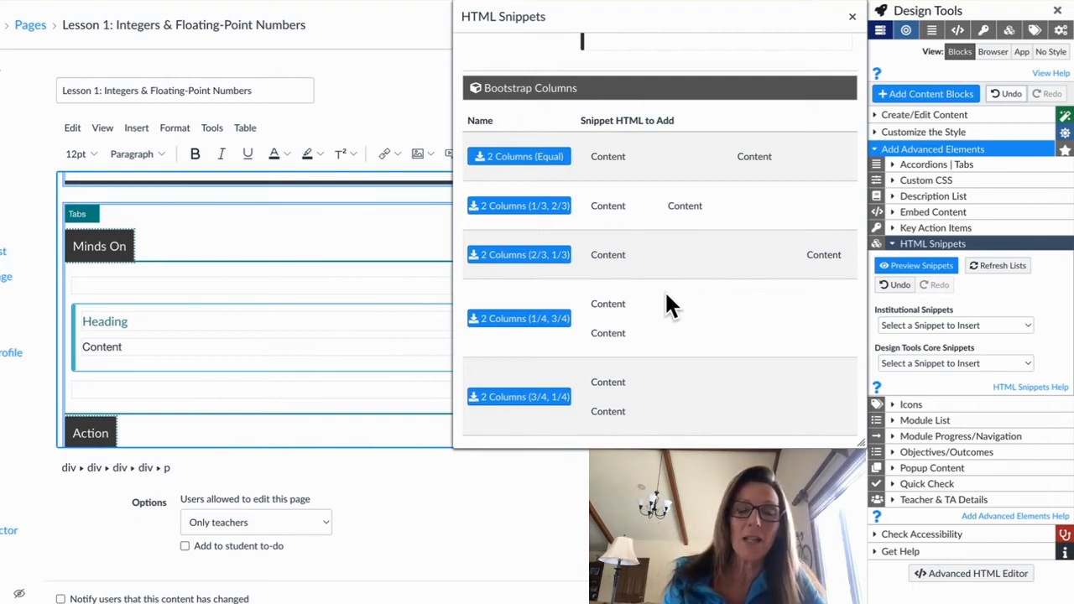
pyautogui.scroll(-1, 666, 296)
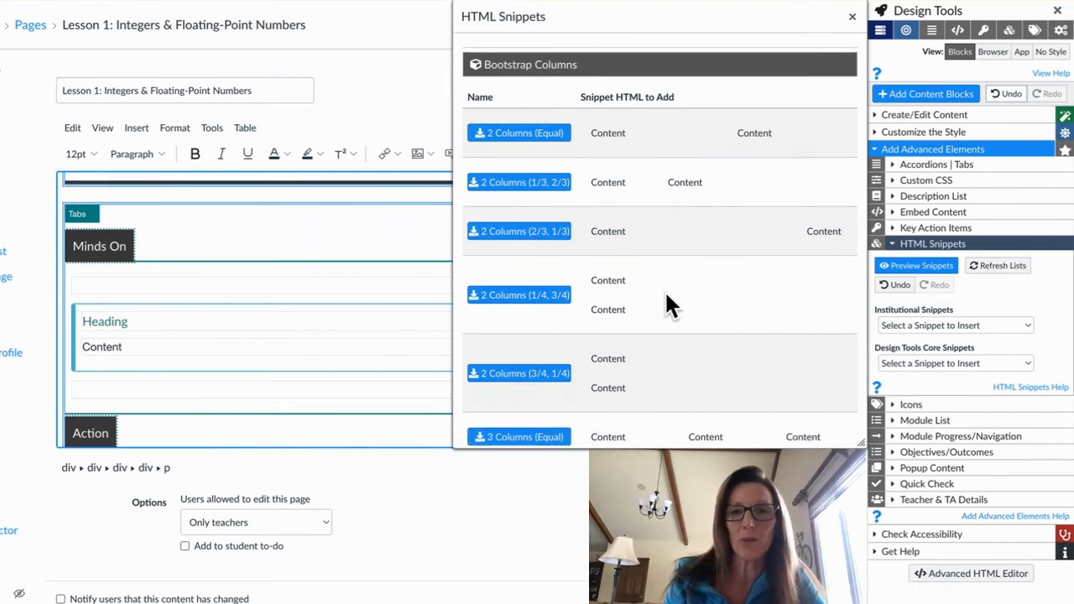
pyautogui.scroll(-10, 664, 290)
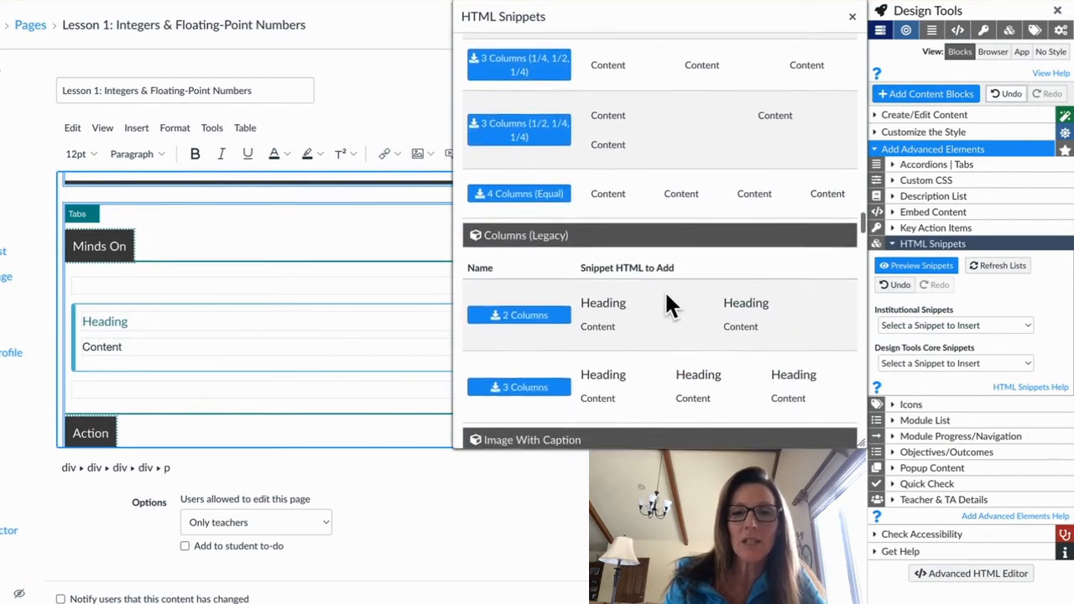
# - Review the Image With Caption samples and the divider styles in the snippet preview
pyautogui.scroll(-4, 665, 289)
pyautogui.scroll(-1, 666, 294)
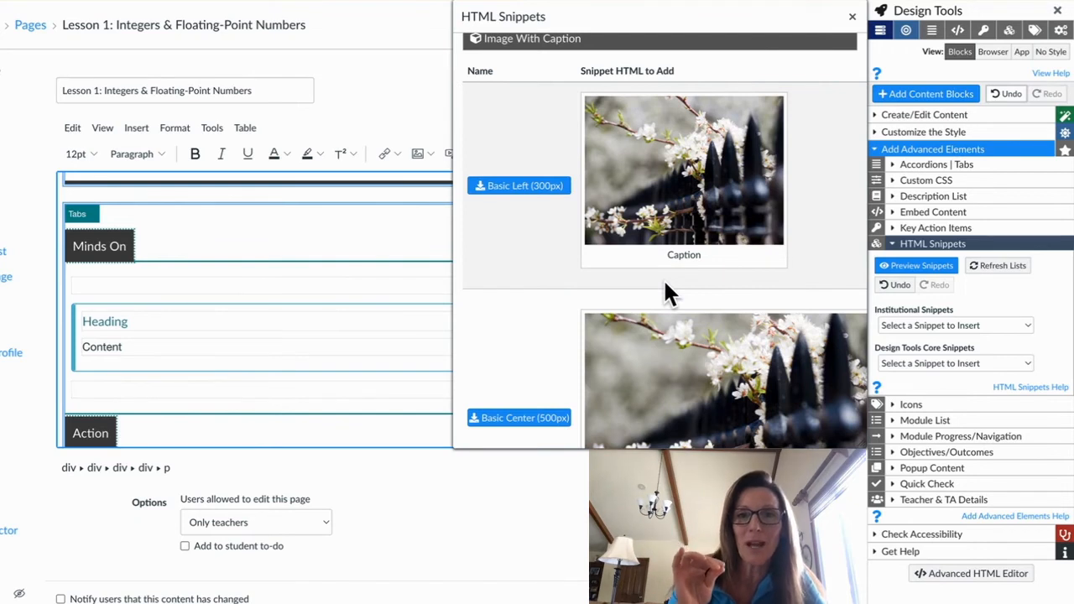
pyautogui.scroll(-2, 664, 284)
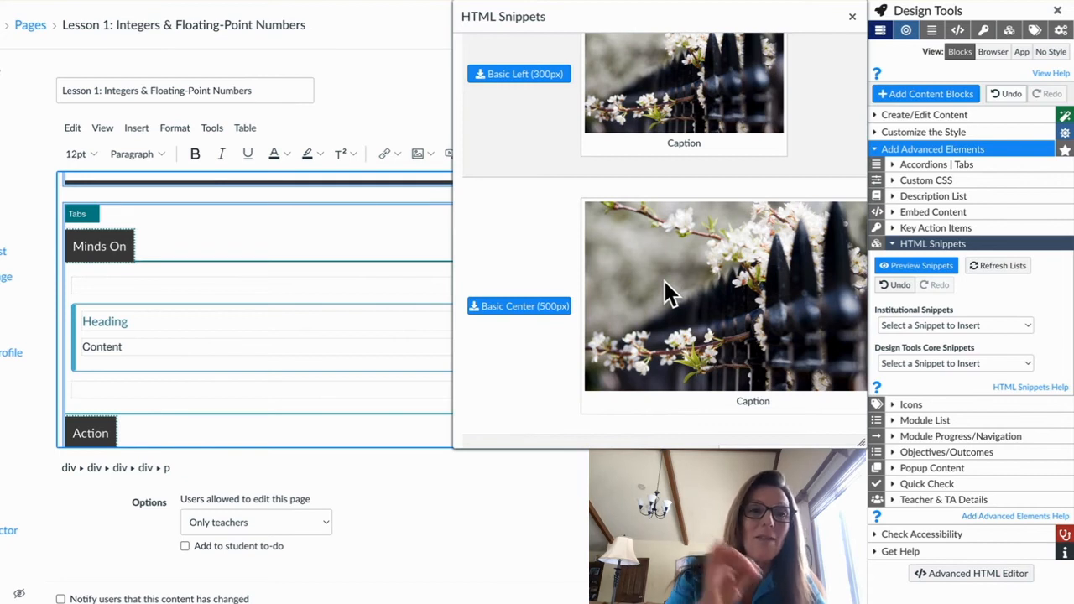
pyautogui.scroll(-15, 663, 282)
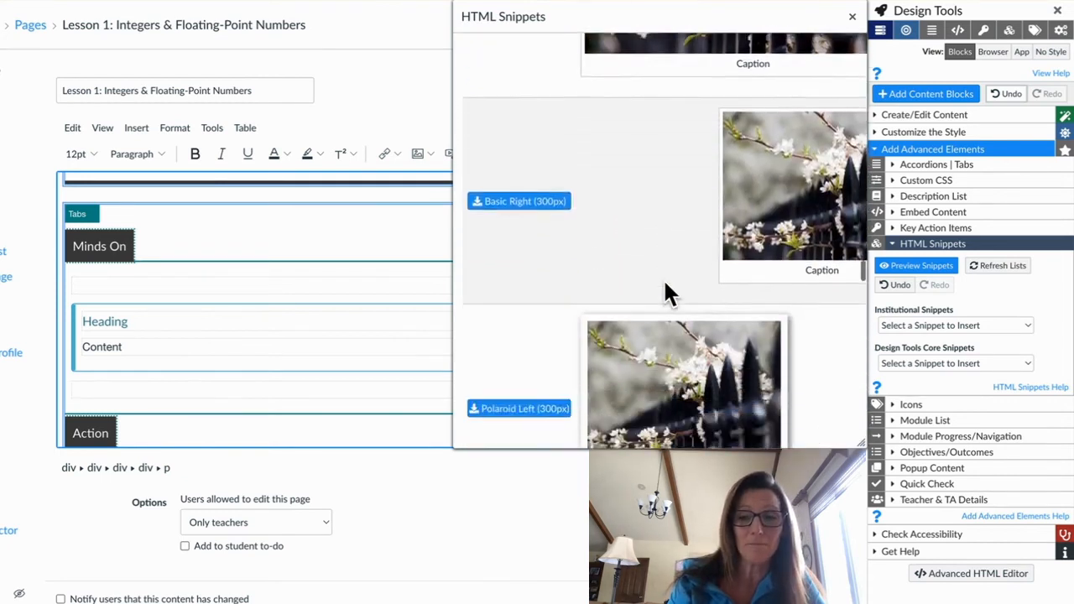
pyautogui.scroll(-15, 663, 282)
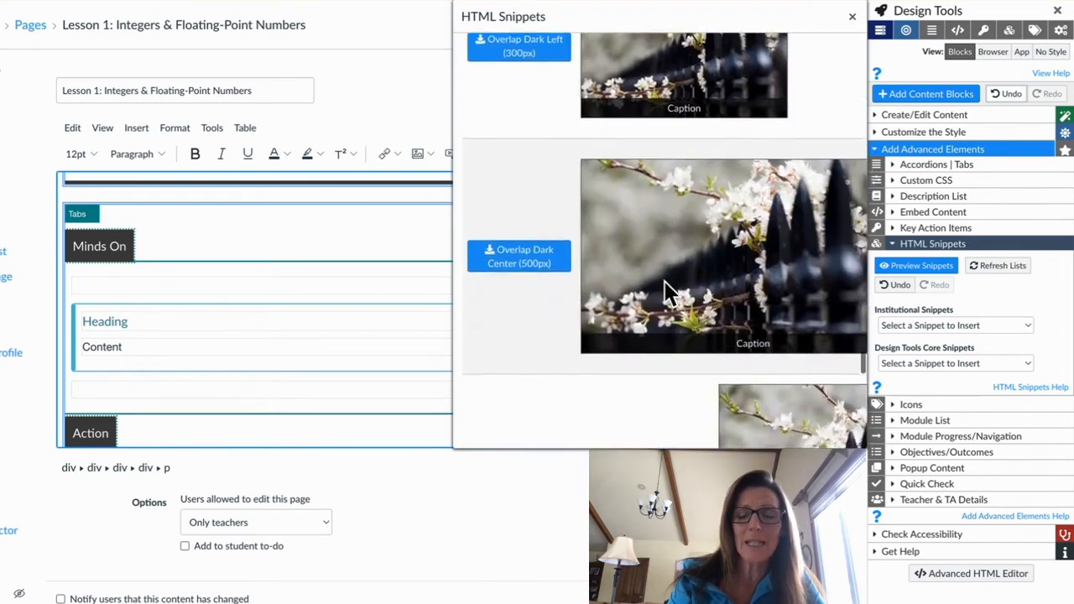
pyautogui.scroll(1, 665, 283)
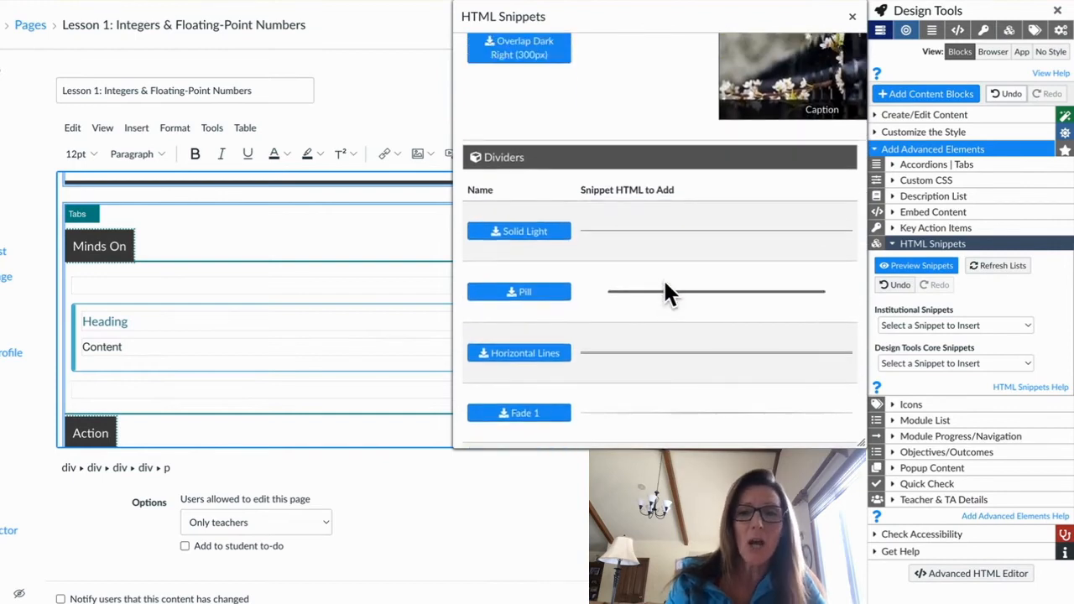
pyautogui.scroll(-1, 676, 314)
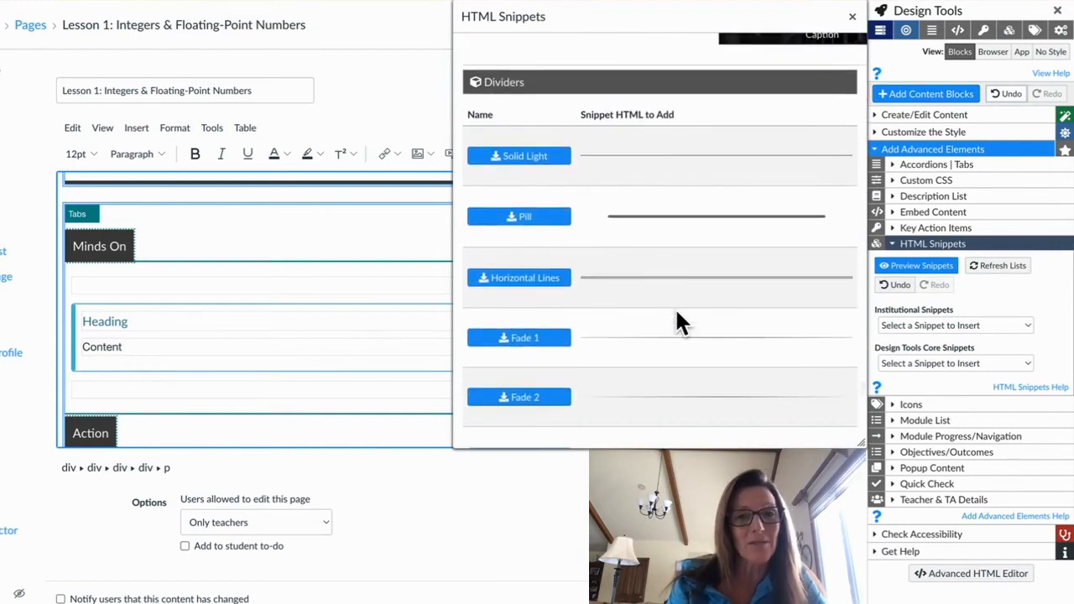
pyautogui.scroll(-3, 678, 322)
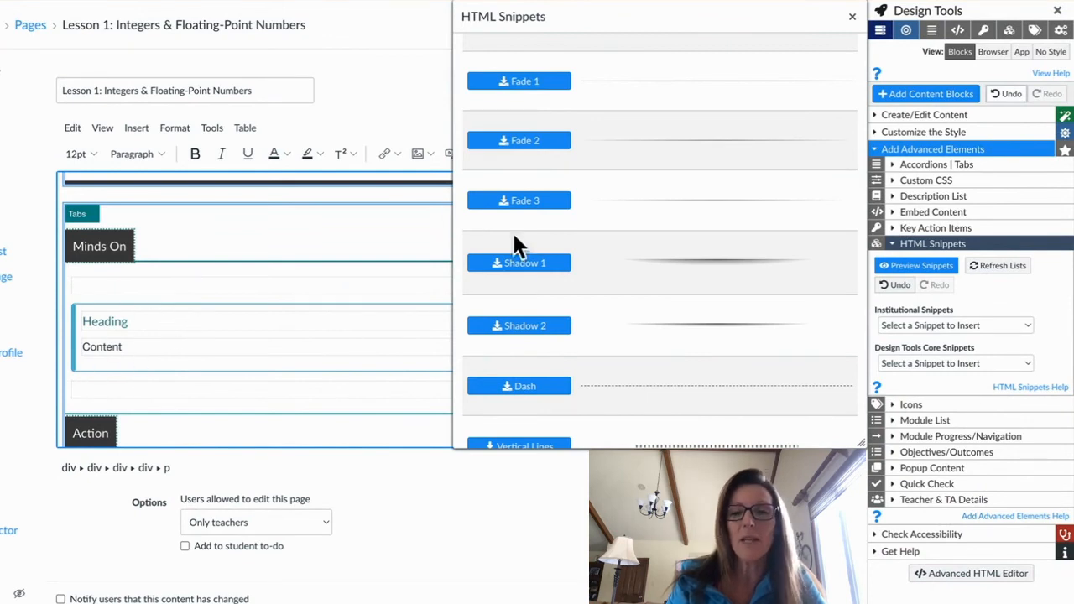
# - Try the Shadow 1 divider below the Info callout in the Minds On panel and delete it again
pyautogui.click(516, 265)
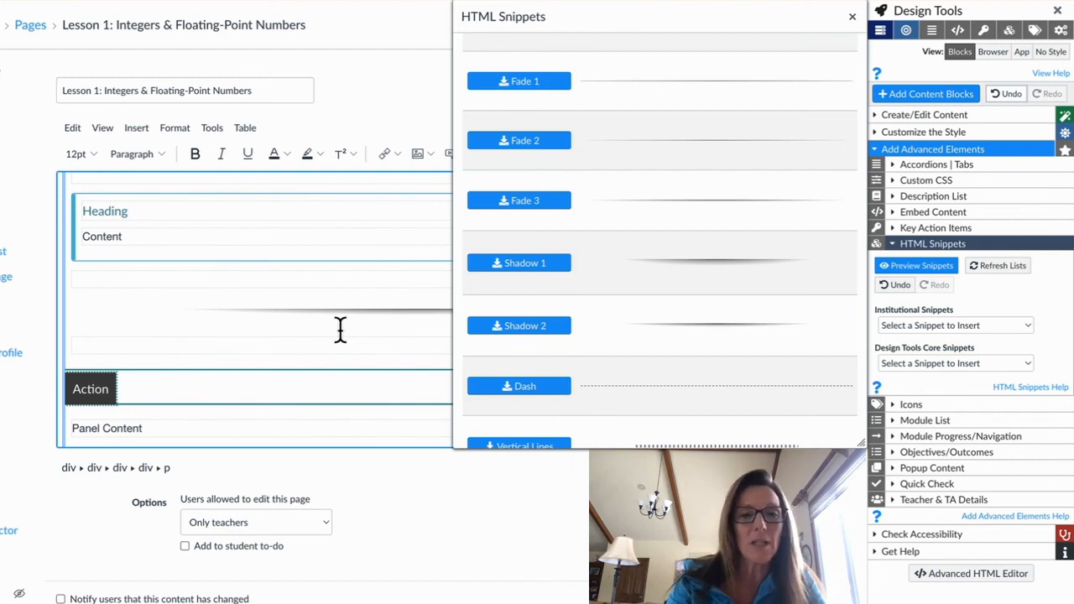
pyautogui.press('BackSpace')
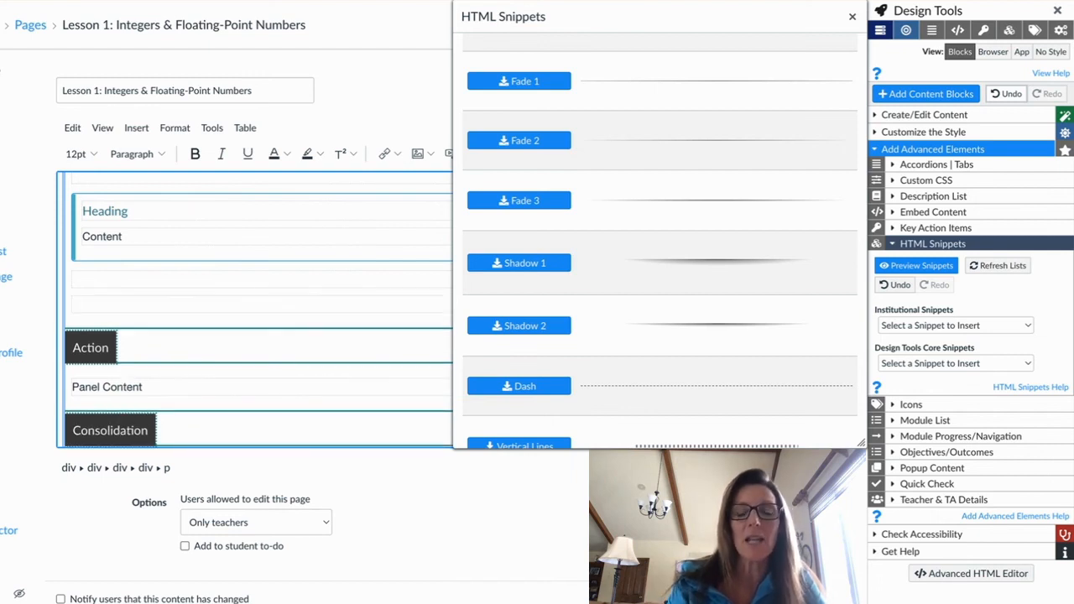
# - Insert the Dash divider below the Info callout in the Minds On panel
pyautogui.click(525, 388)
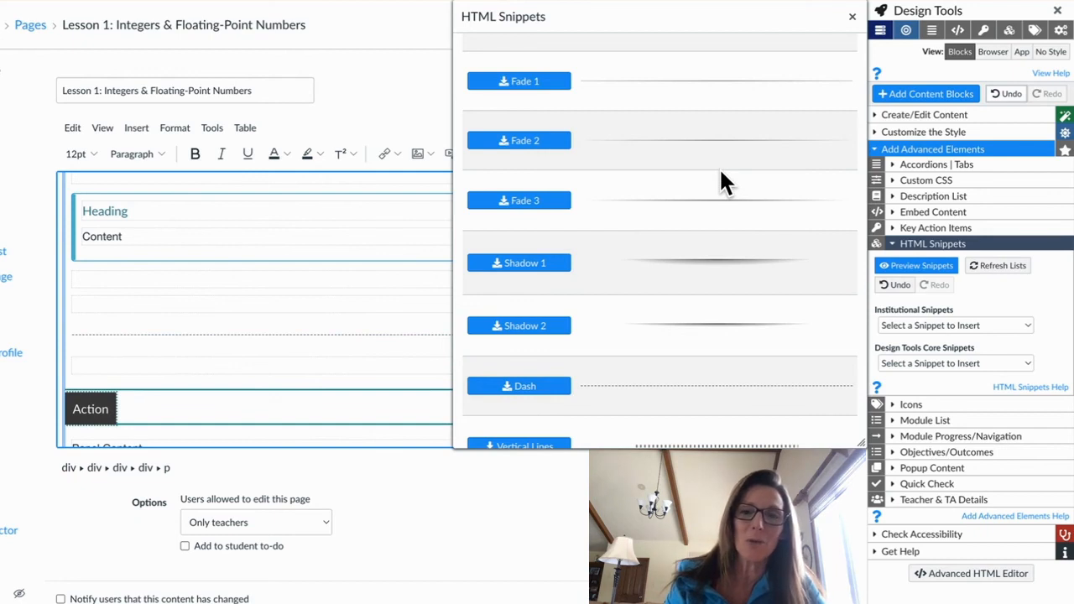
pyautogui.scroll(-15, 721, 174)
pyautogui.scroll(8, 720, 175)
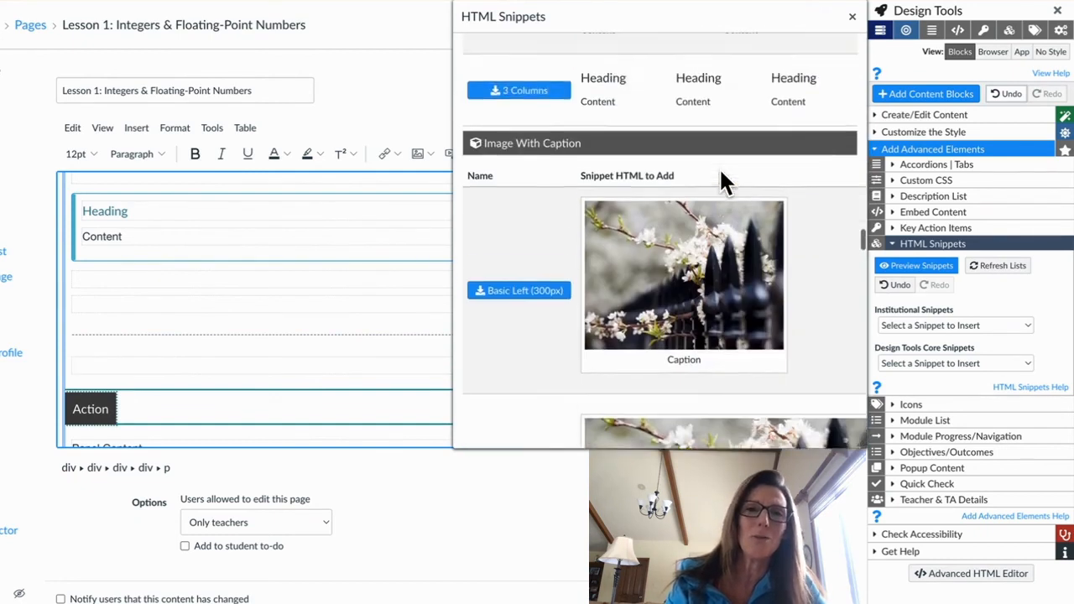